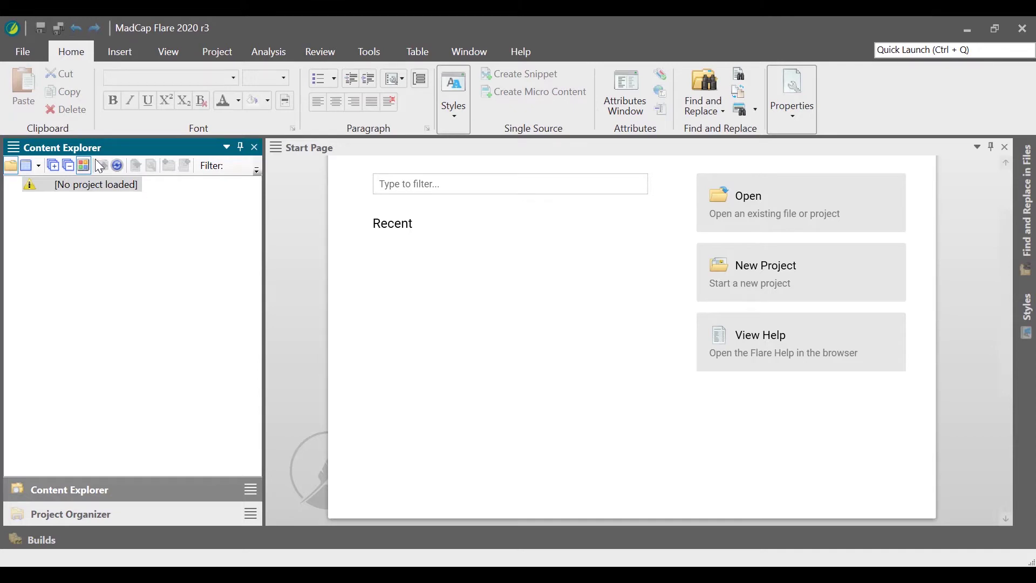
Launch the Start New Project Wizard from the Start Page.
left_click(34, 51)
mouse_move(53, 83)
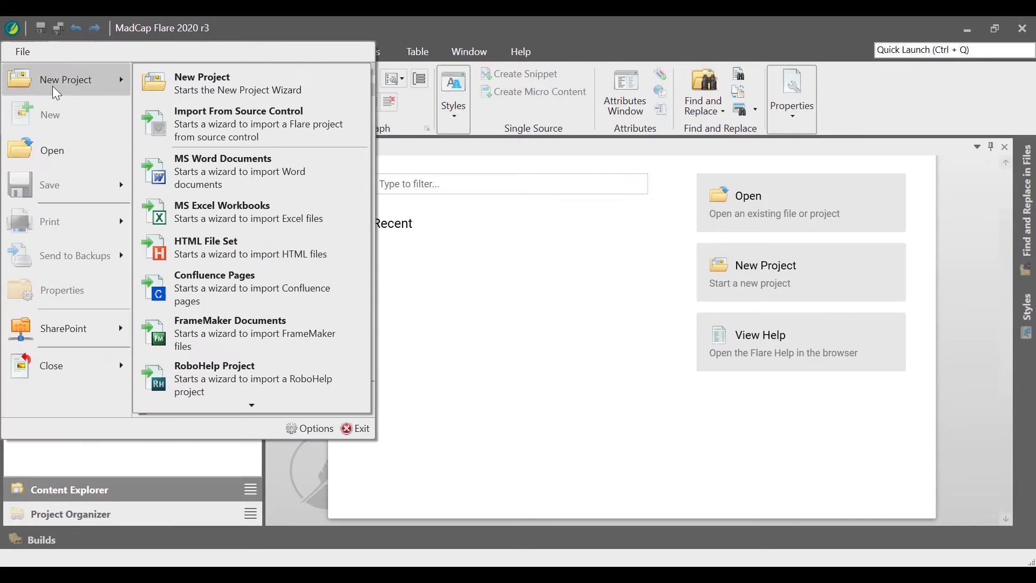
left_click(767, 276)
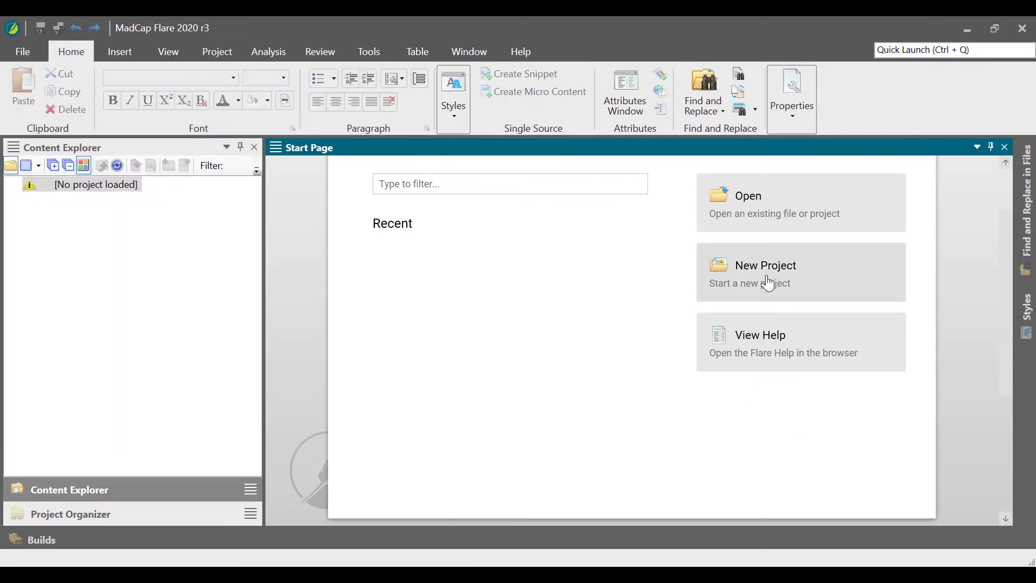
left_click(768, 282)
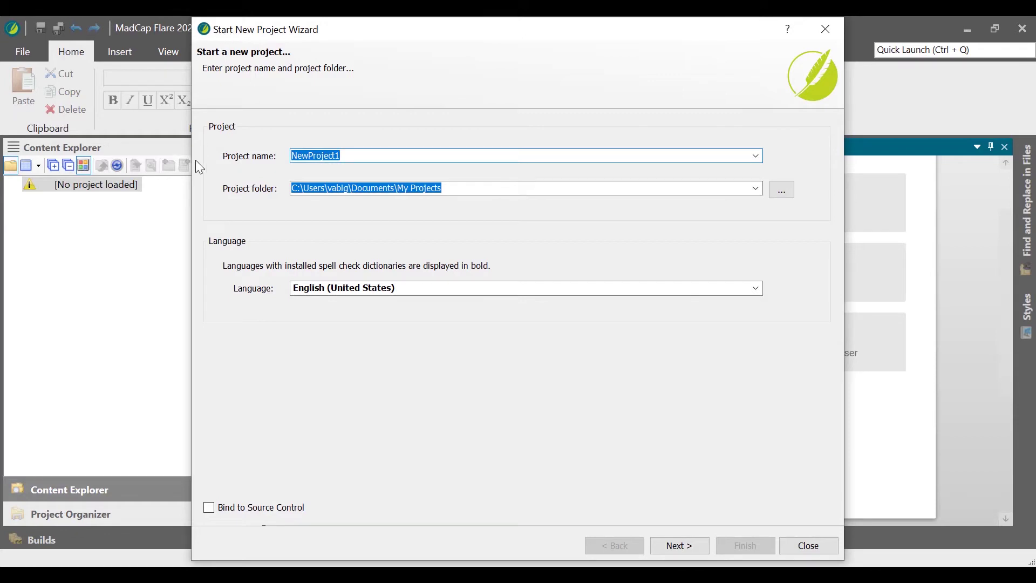
Keep NewProject1 as the project name and My Projects as its folder.
left_click(338, 154)
left_click_drag(366, 152, 292, 156)
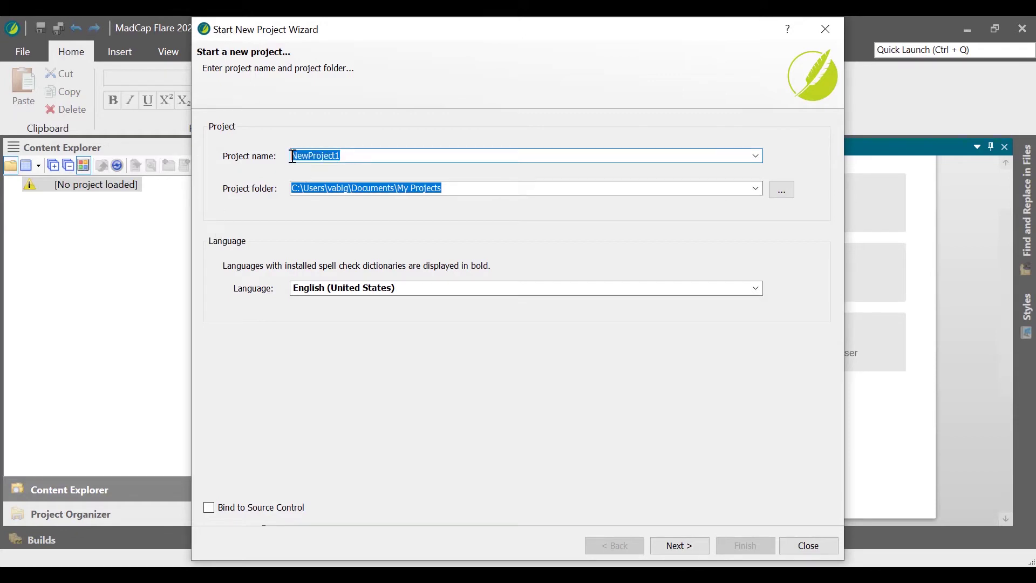
left_click(468, 189)
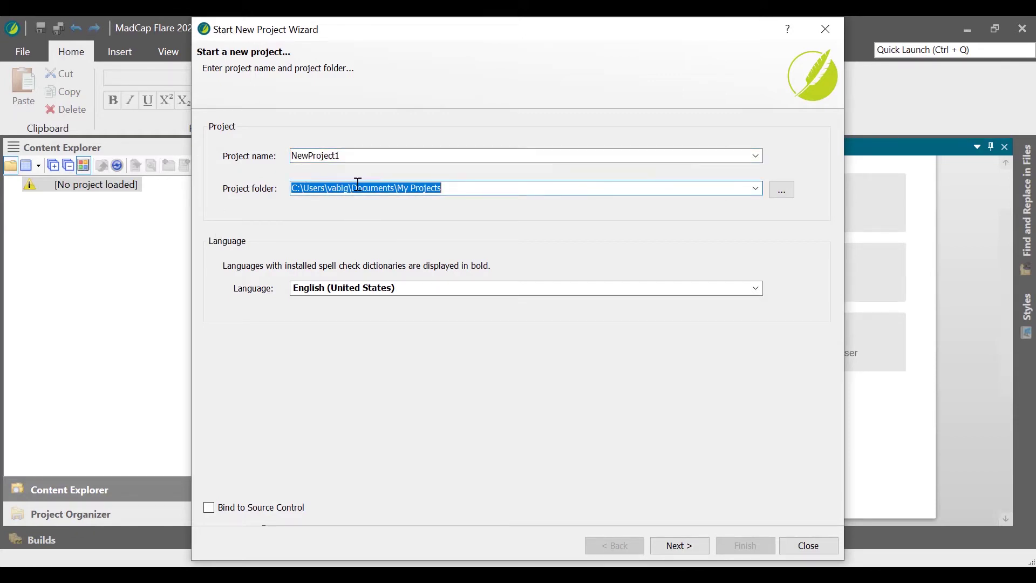
left_click(318, 187)
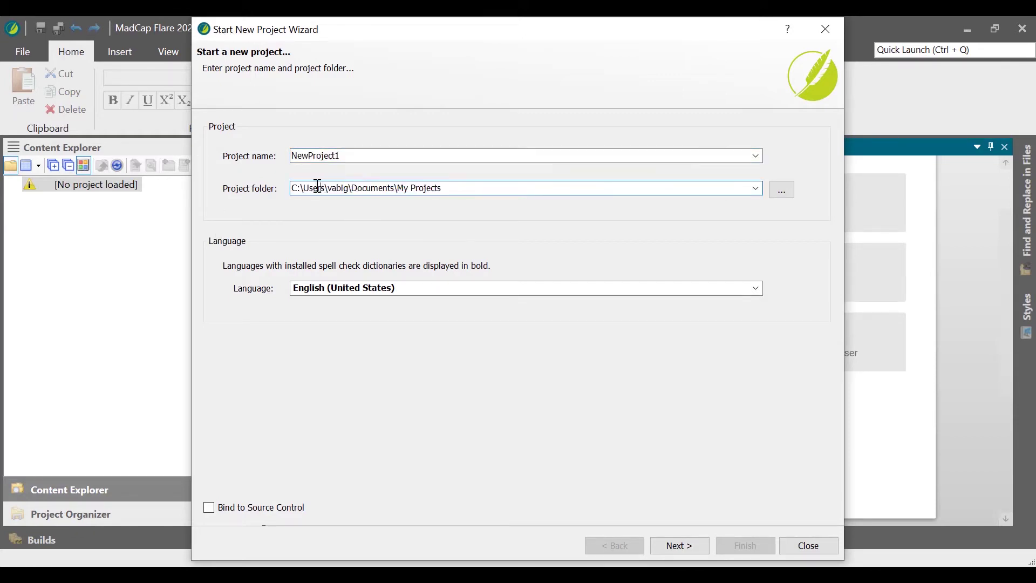
left_click(478, 186)
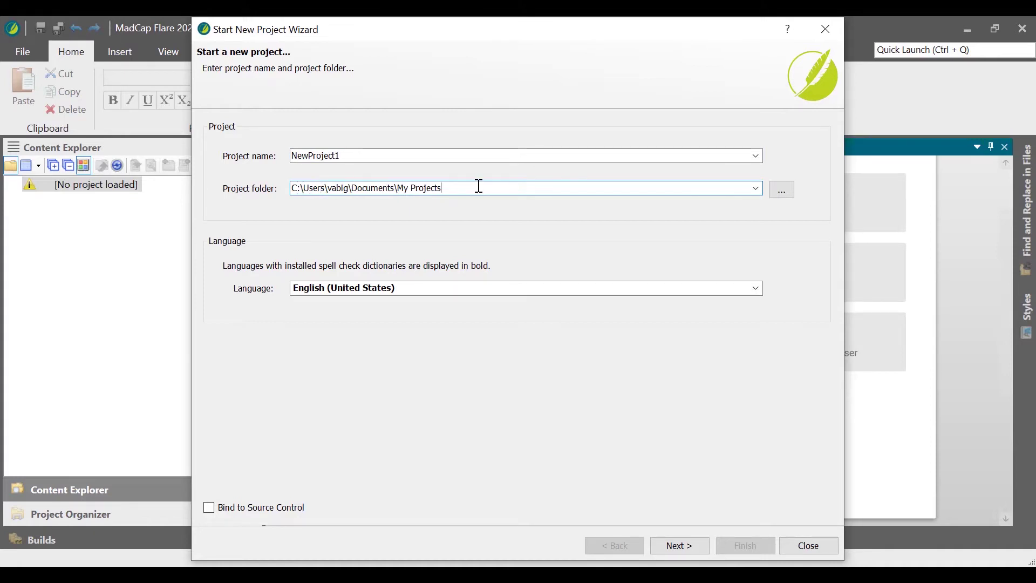
left_click(792, 190)
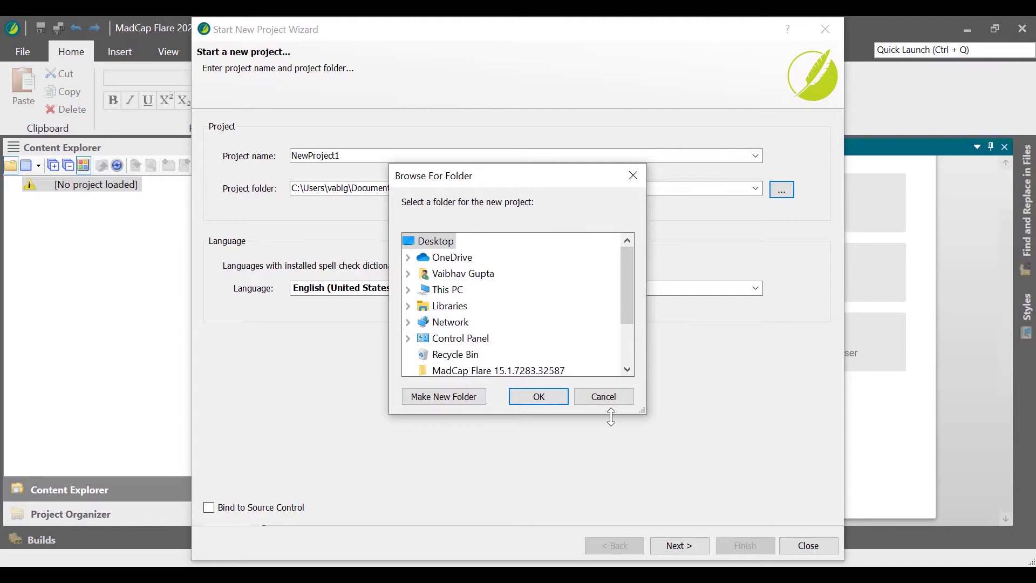
left_click(602, 396)
Keep English (United States) as the language and enable Bind to Source Control.
left_click(515, 289)
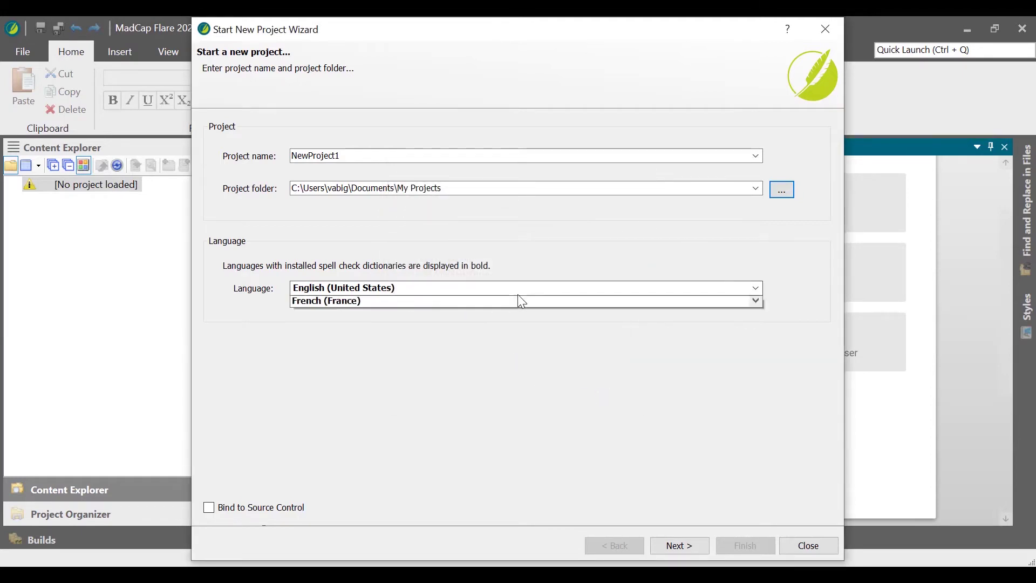
left_click(507, 300)
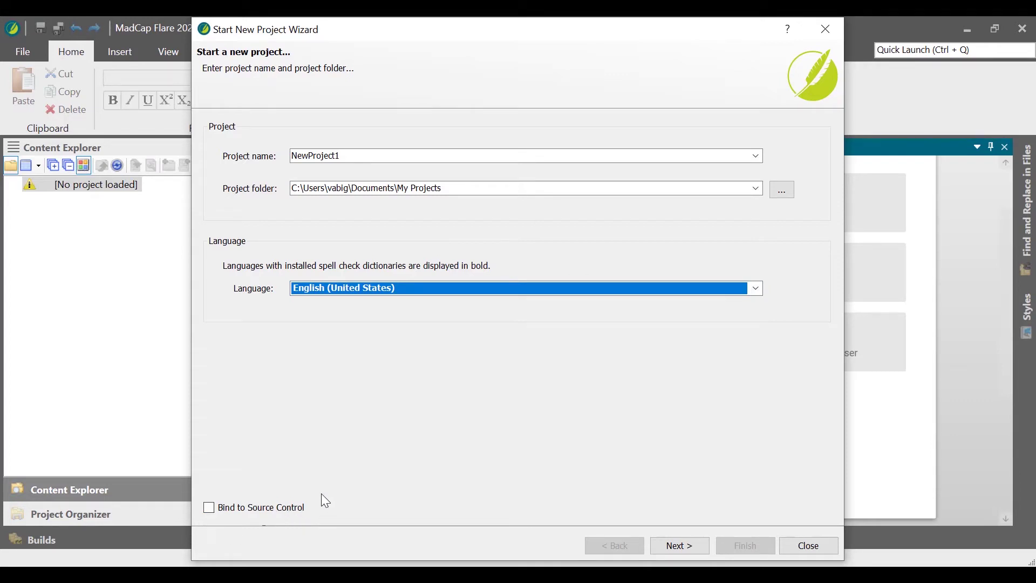
left_click(208, 507)
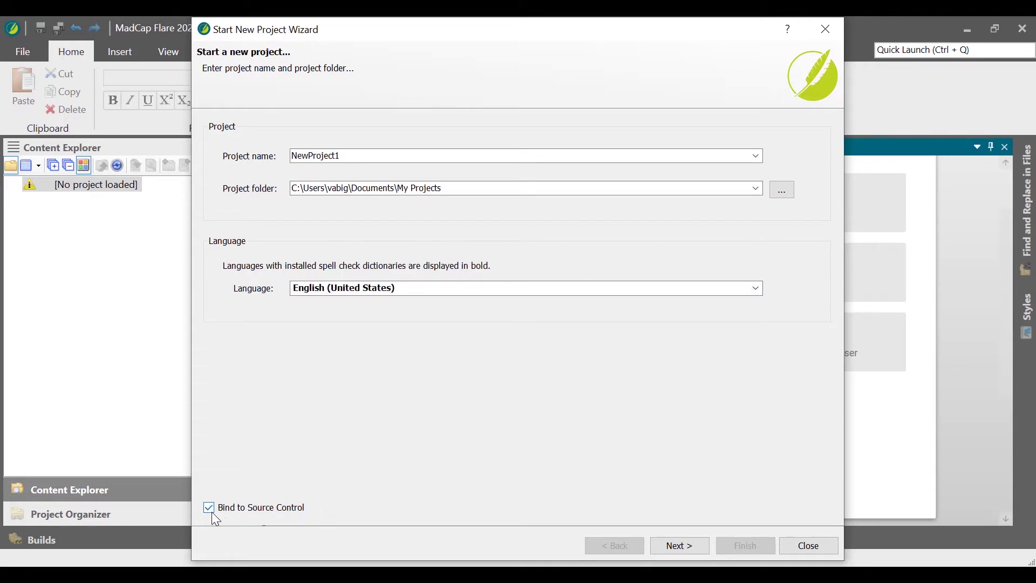
On the template step, expand the Factory Templates folders and pick the Empty template.
left_click(706, 547)
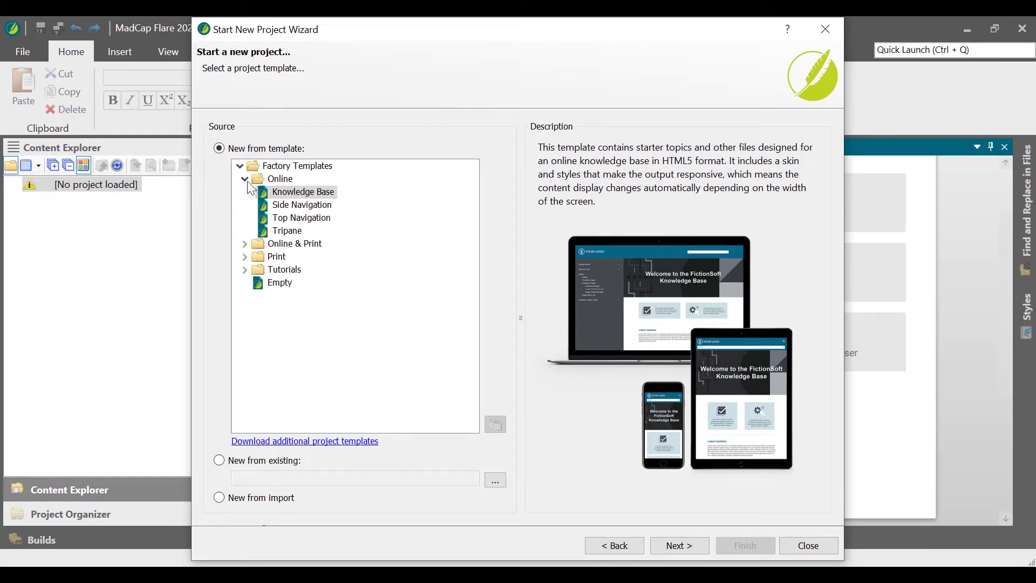
left_click(244, 243)
left_click(245, 295)
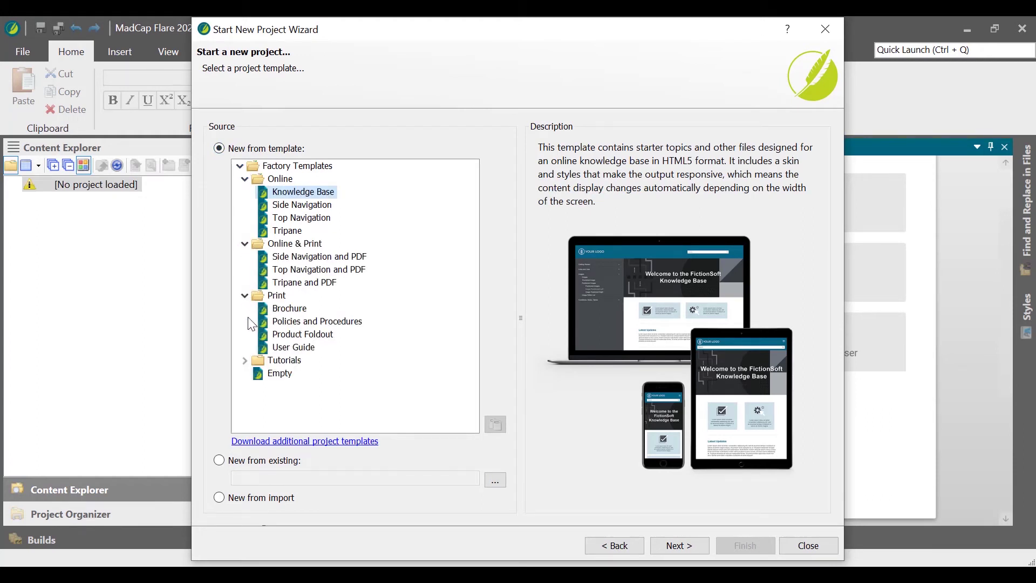
left_click(245, 360)
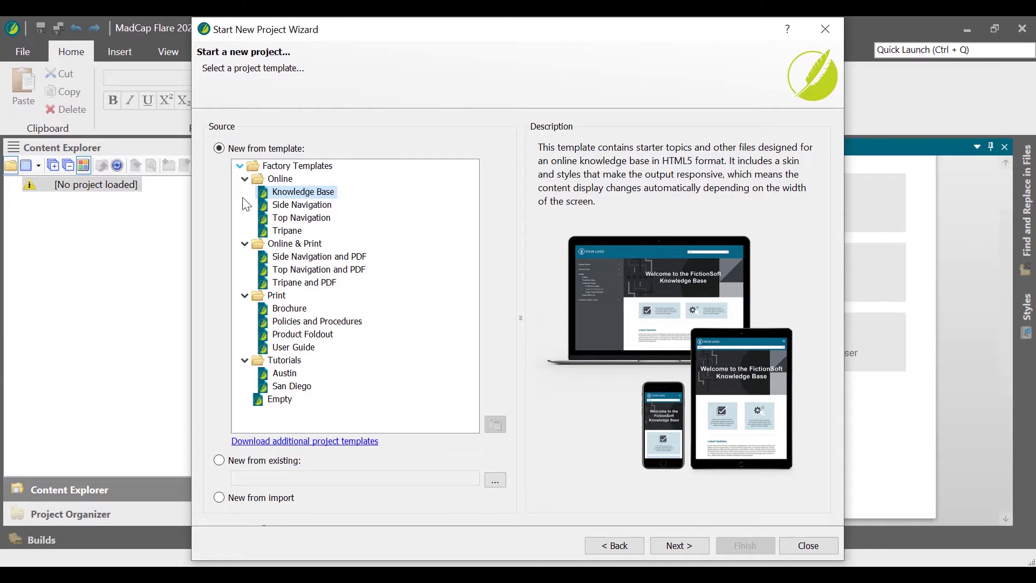
left_click(275, 399)
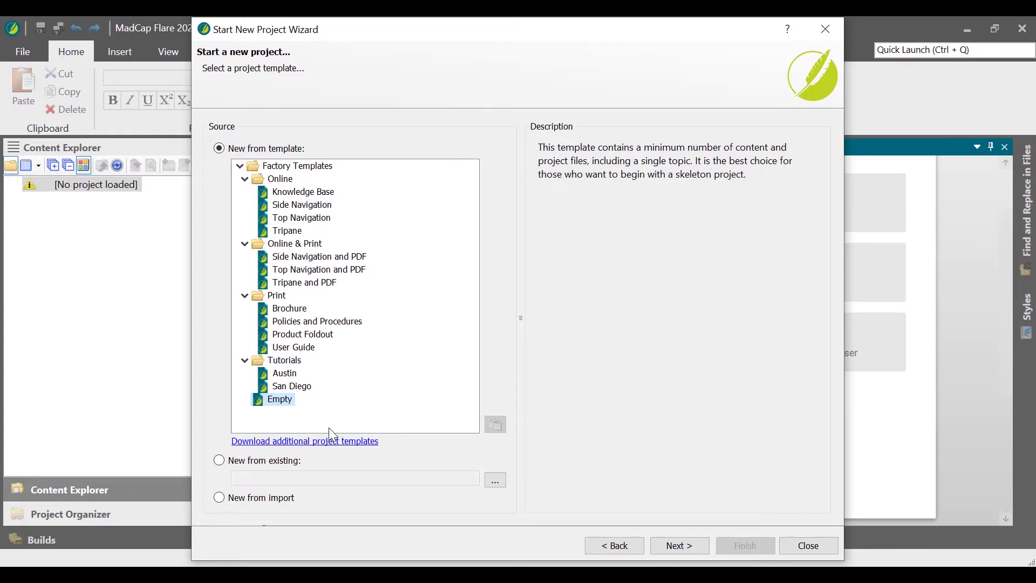
Try the existing-project and imported-files sources, then return to New from template.
left_click(221, 460)
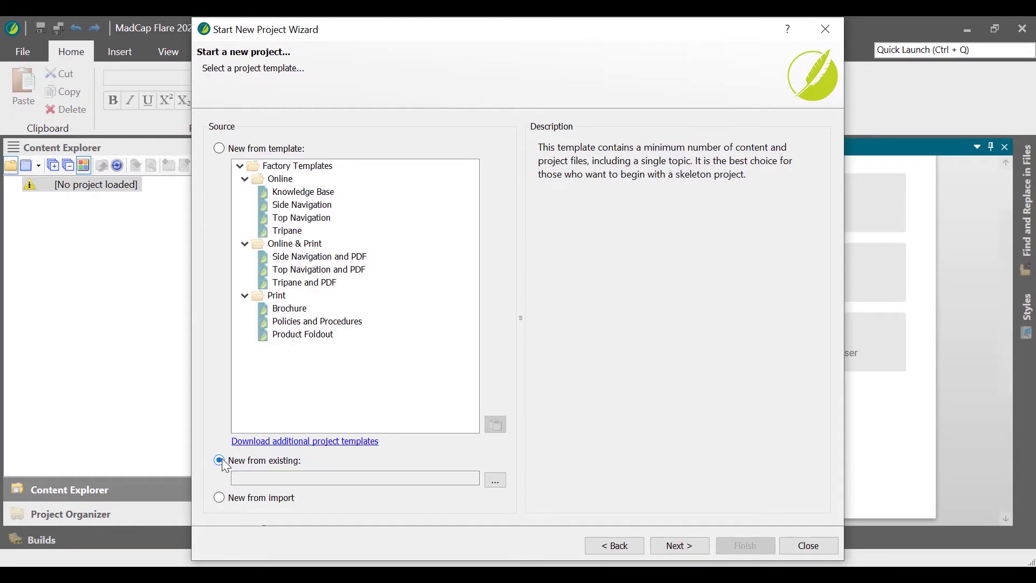
left_click(502, 481)
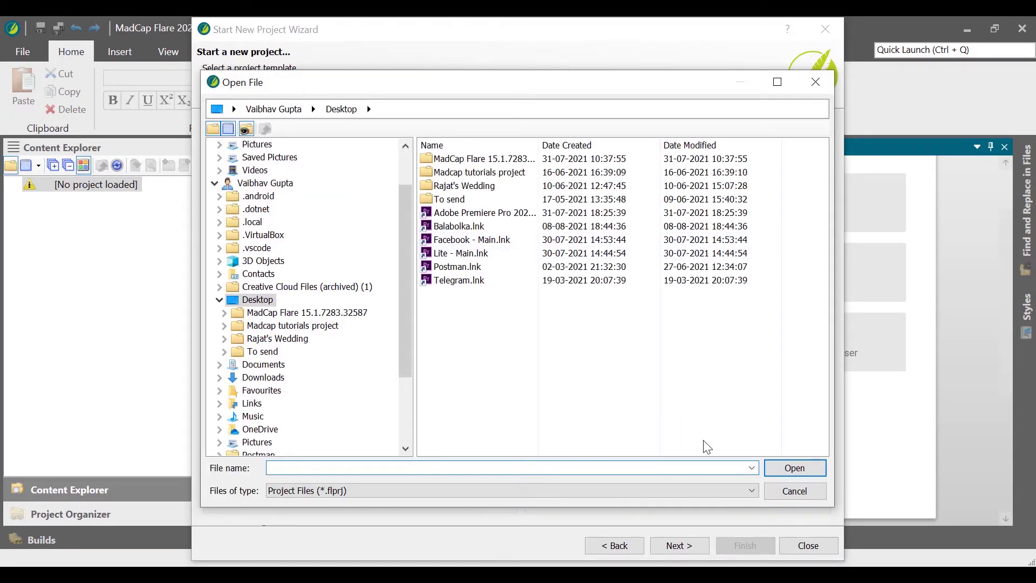
left_click(796, 491)
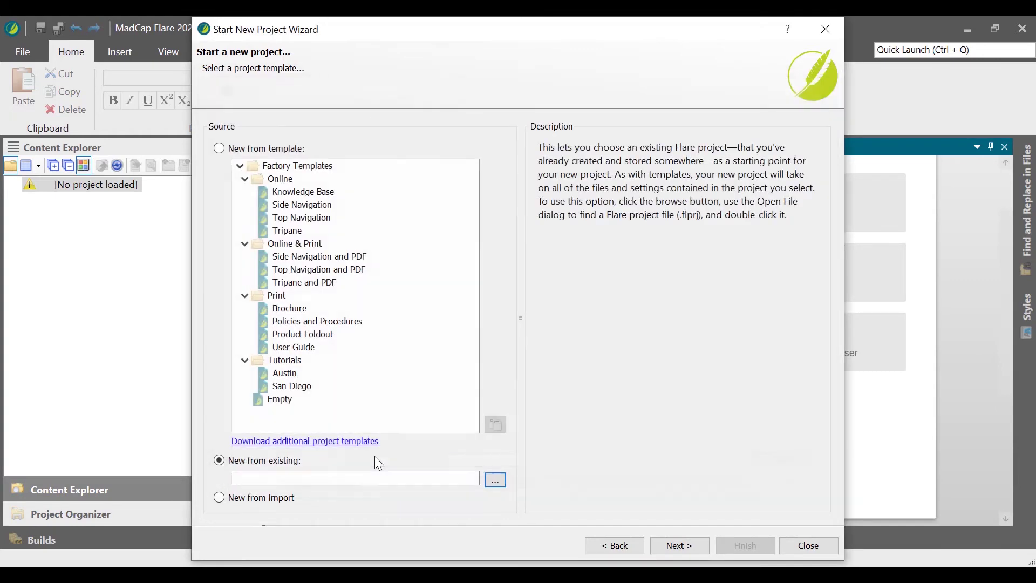
left_click(221, 497)
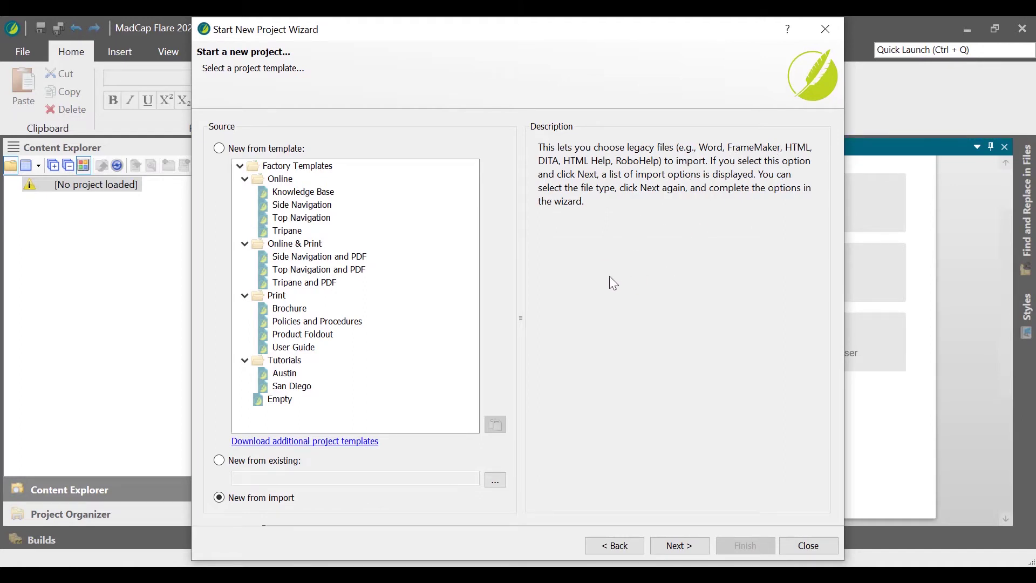
left_click(220, 148)
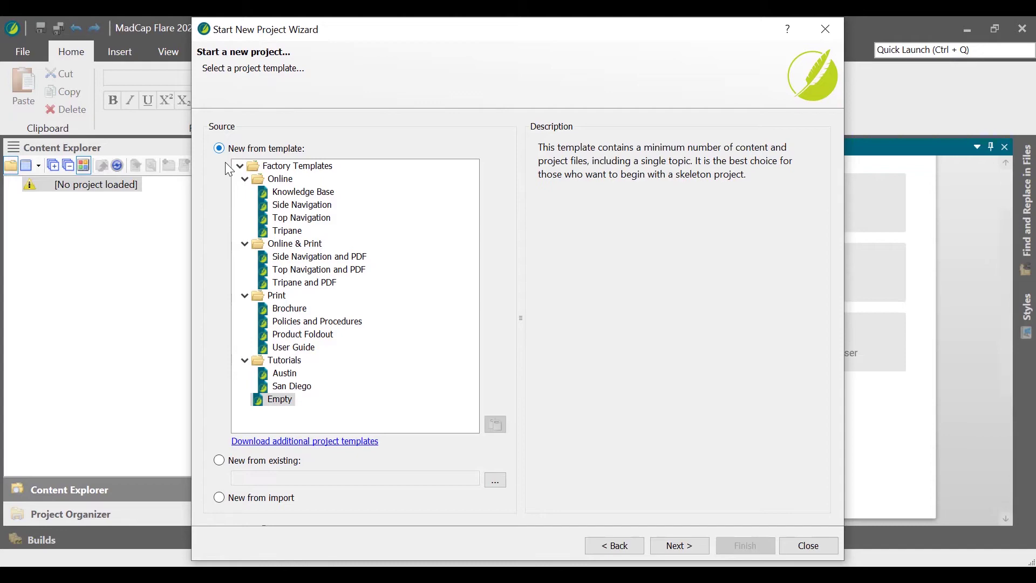
Keep HTML5 as the primary target and finish creating NewProject1.
left_click(702, 545)
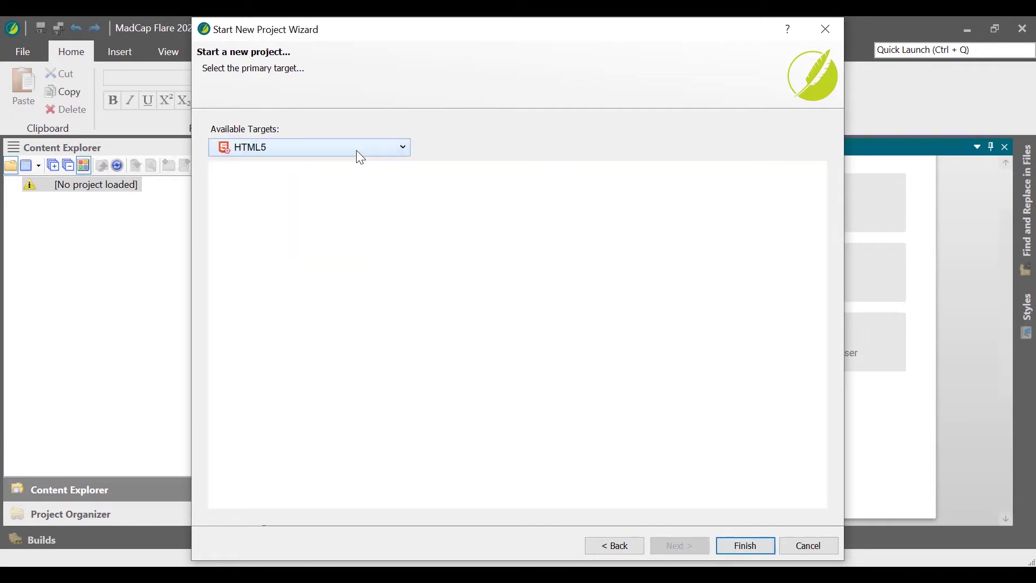
left_click(357, 151)
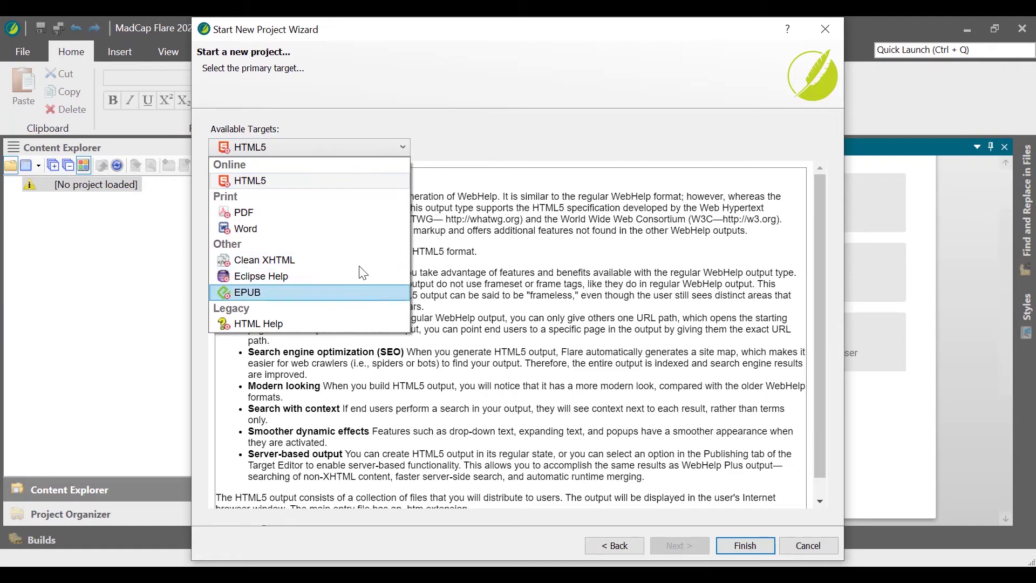
left_click(370, 183)
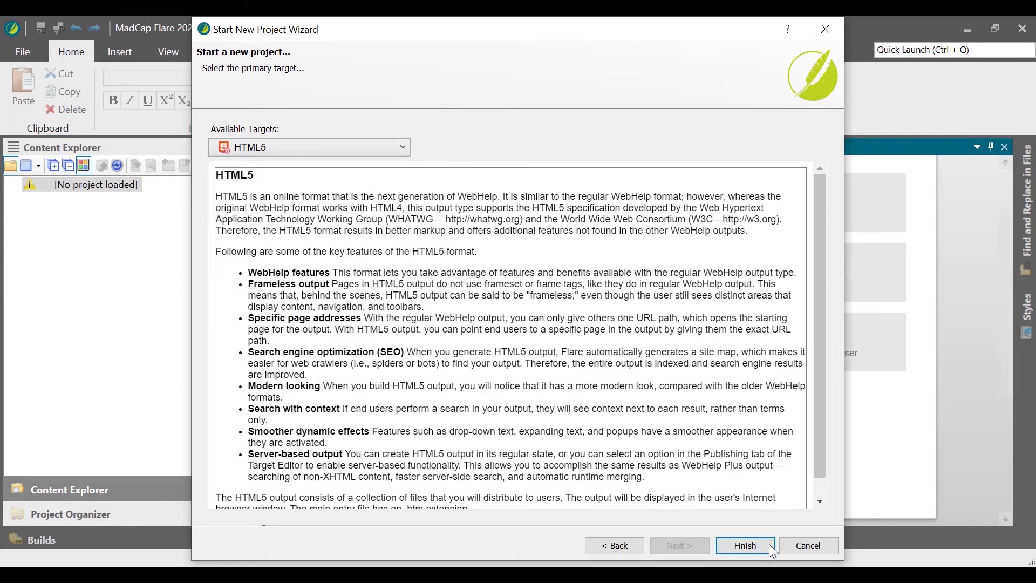
left_click(745, 545)
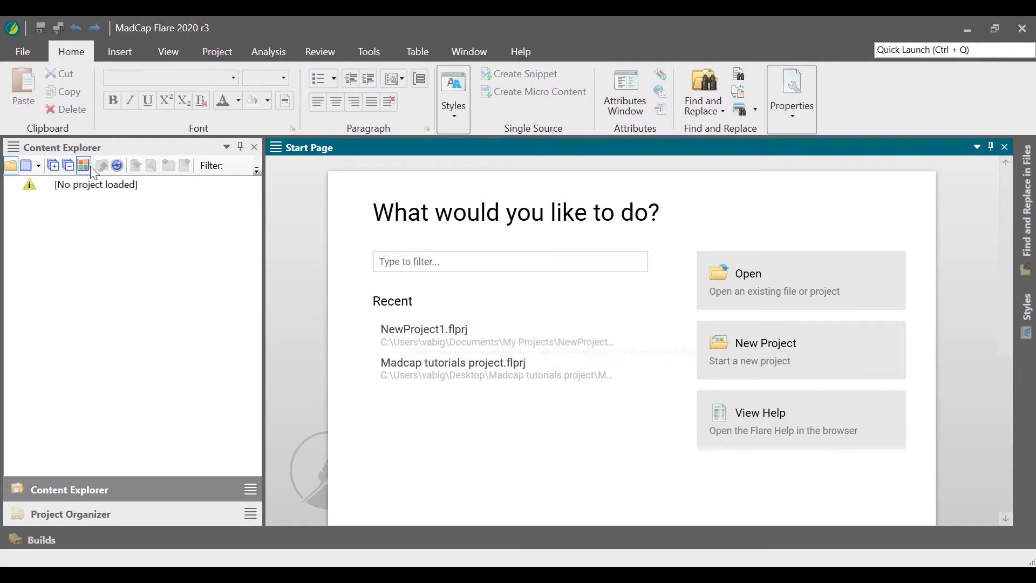
Open NewProject1.flprj from the NewProject1 folder.
left_click(22, 52)
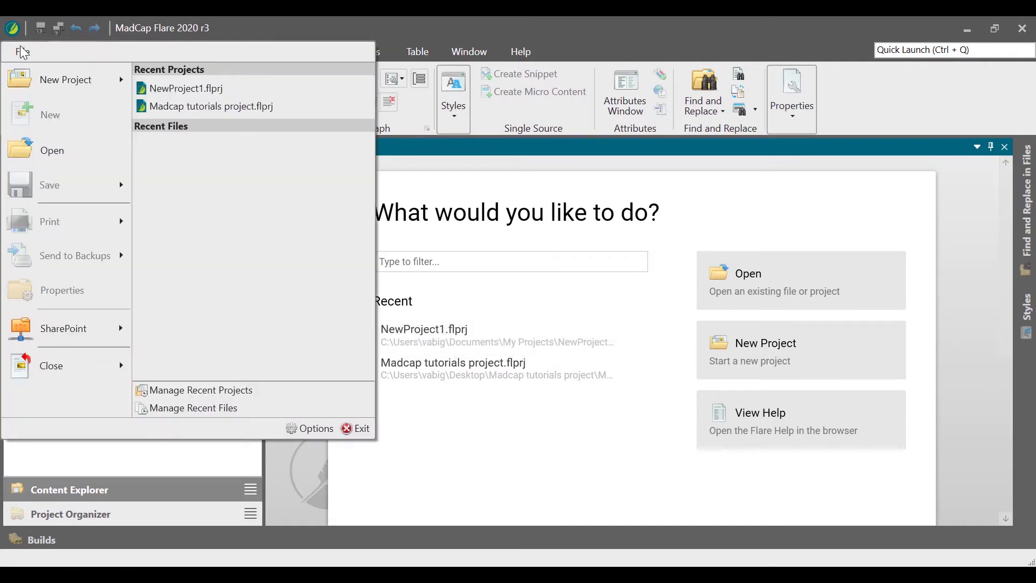
left_click(32, 154)
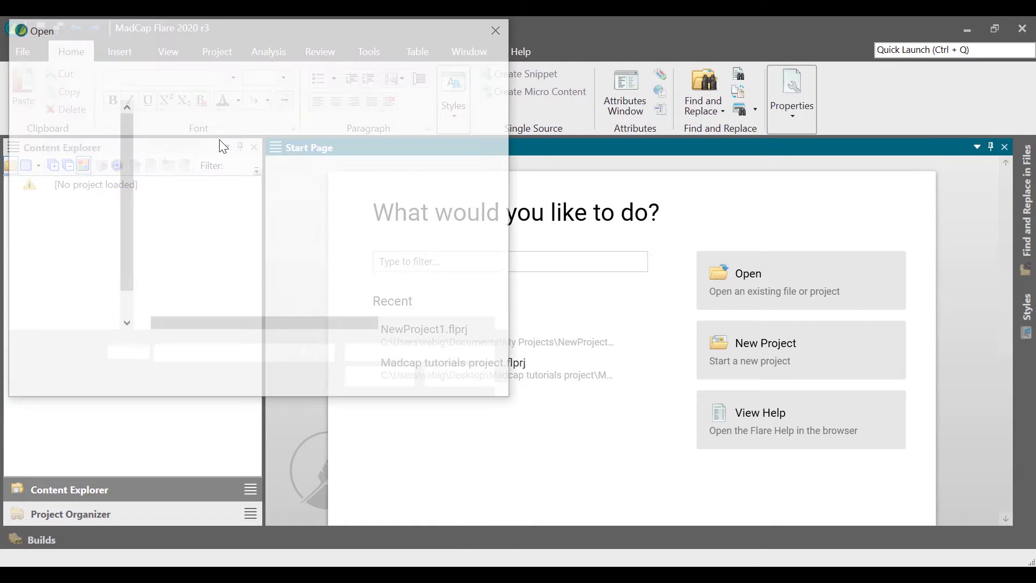
left_click(214, 201)
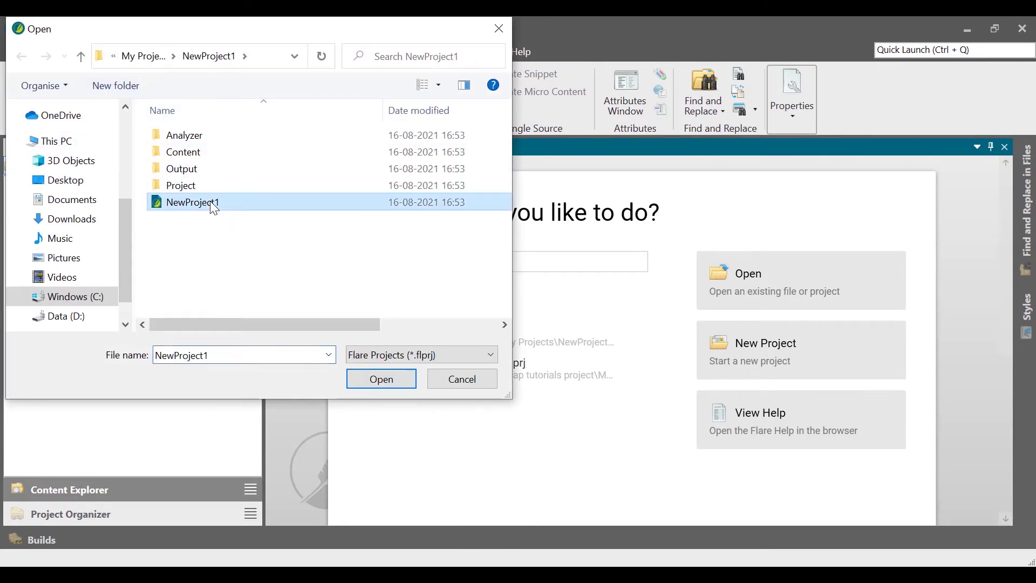
left_click(370, 372)
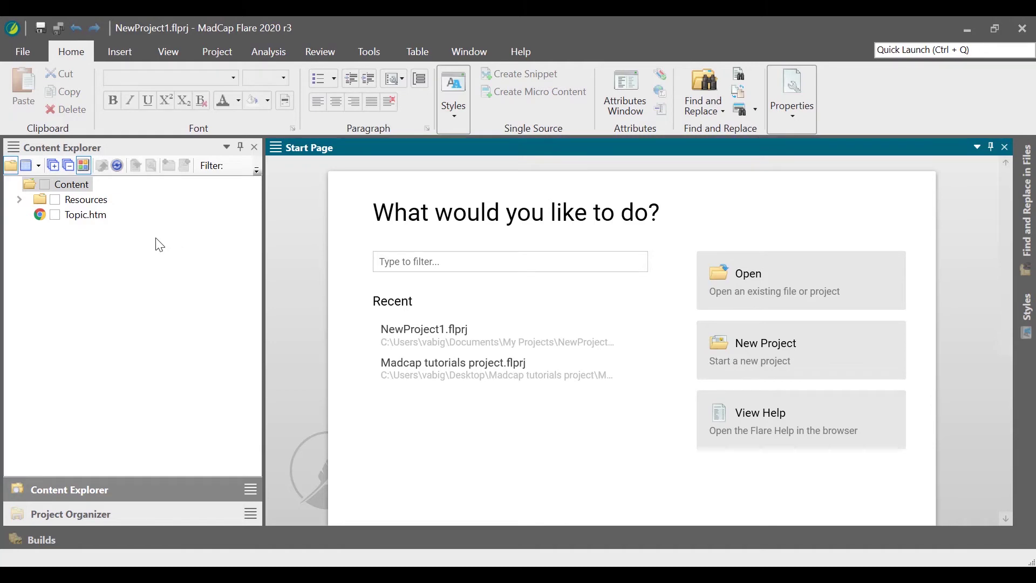
Select Topic.htm in Content Explorer.
left_click(76, 220)
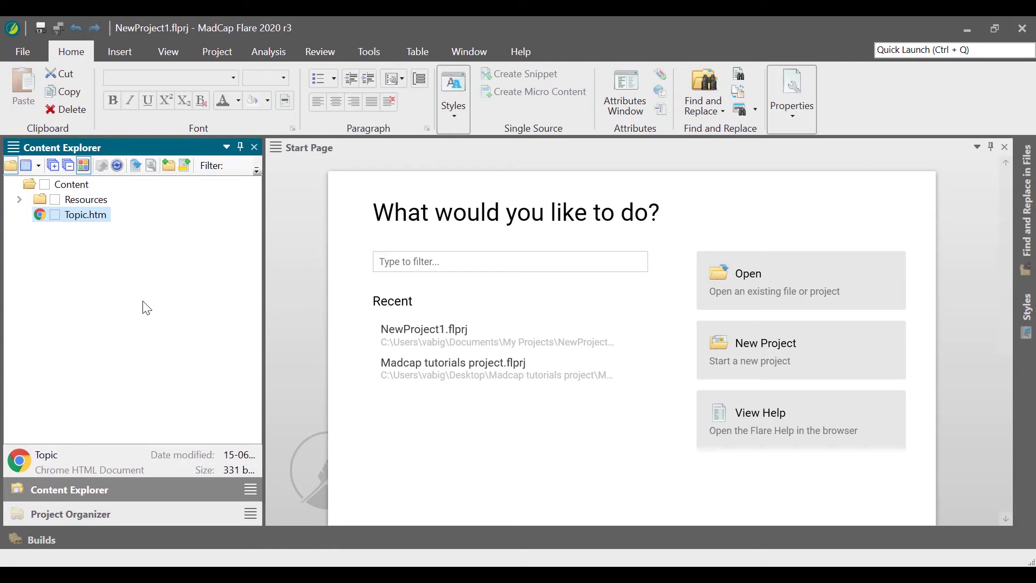
left_click(216, 53)
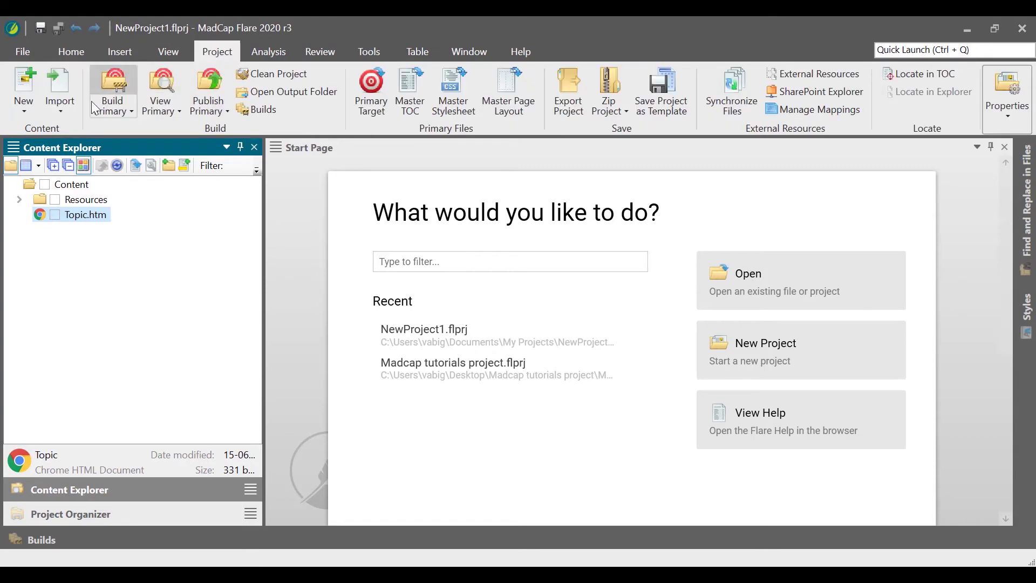
left_click(22, 99)
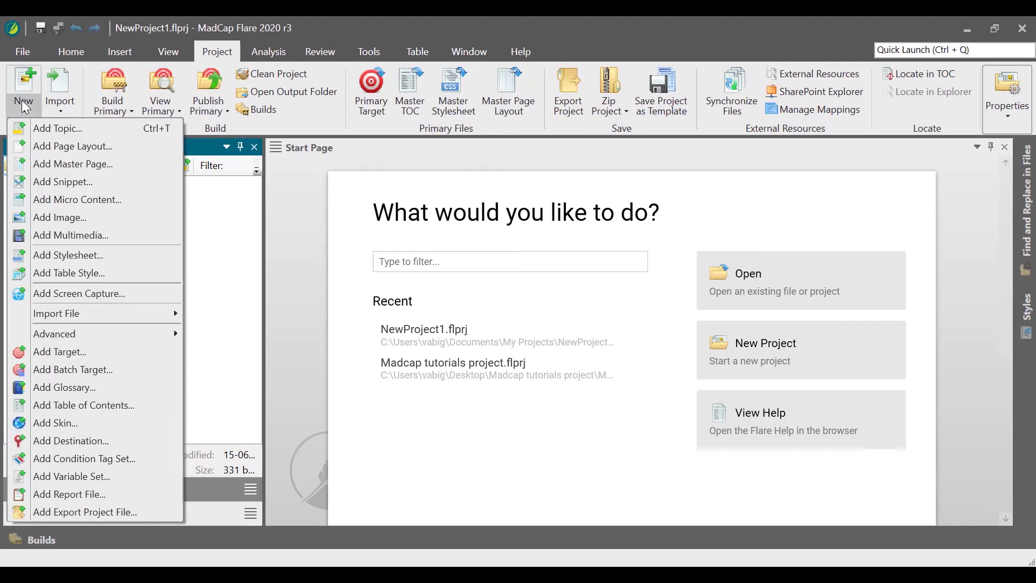
left_click(52, 130)
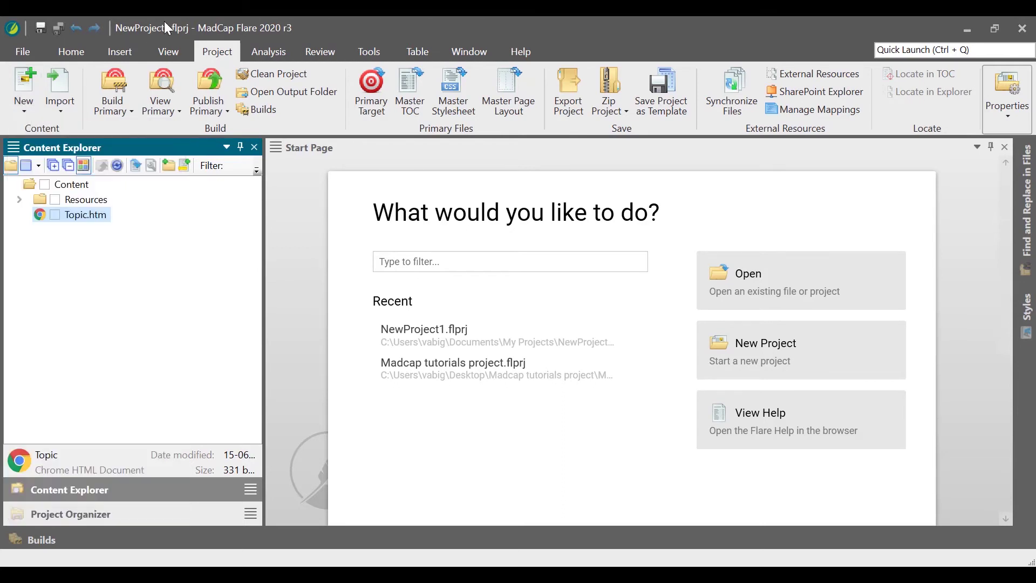
left_click(63, 186)
right_click(64, 186)
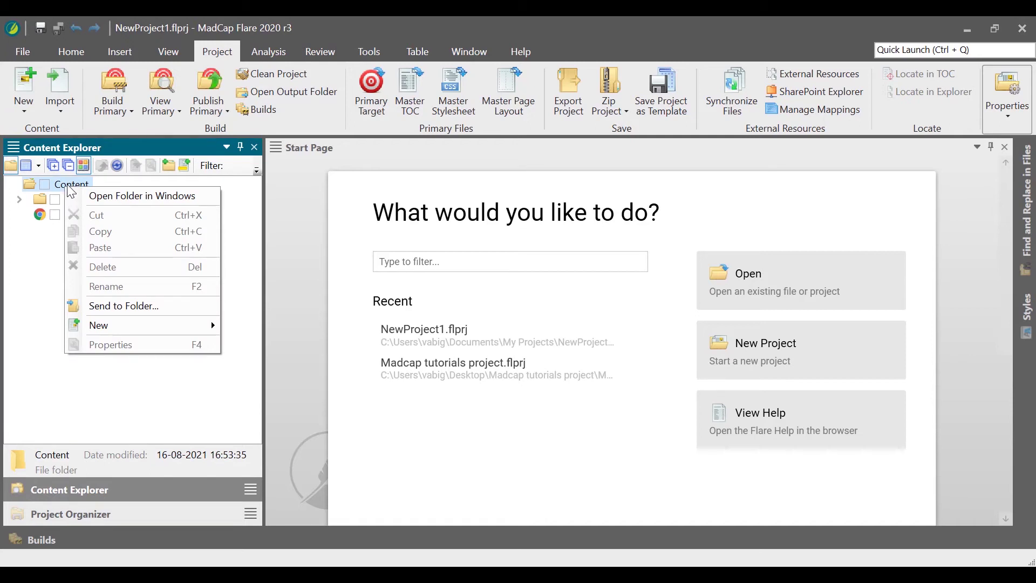
mouse_move(120, 332)
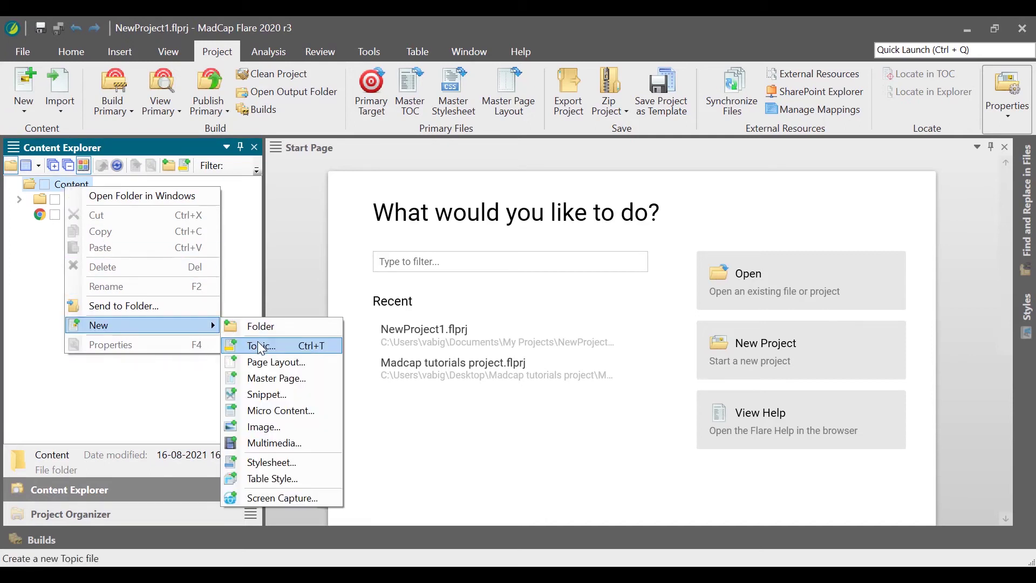
left_click(15, 428)
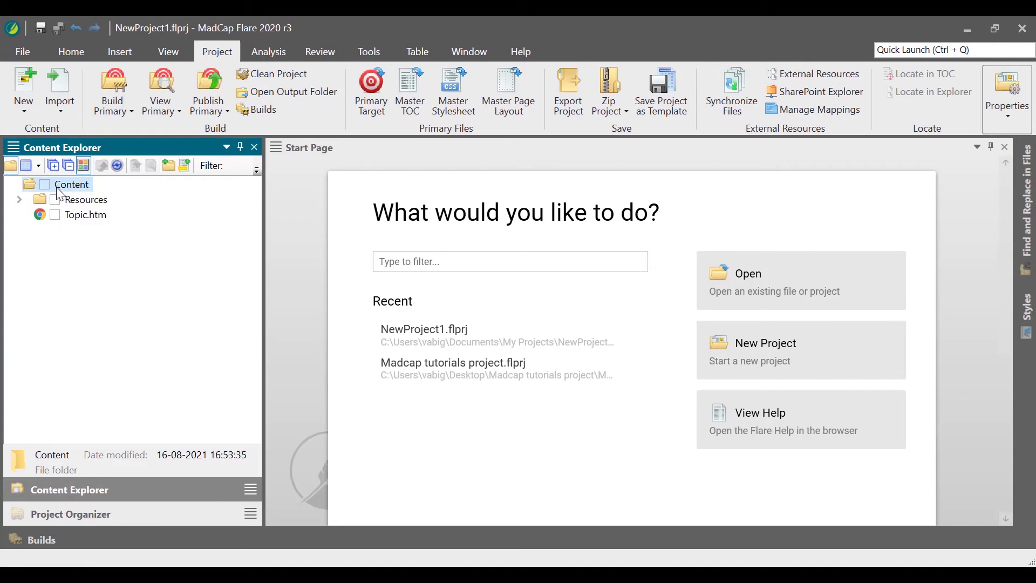
key("ctrl+t")
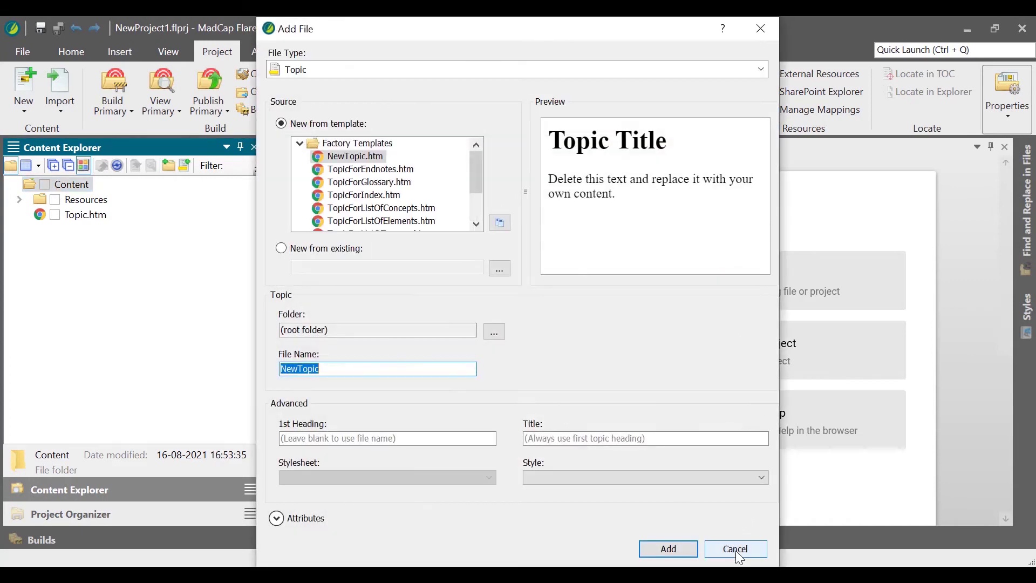
left_click(736, 550)
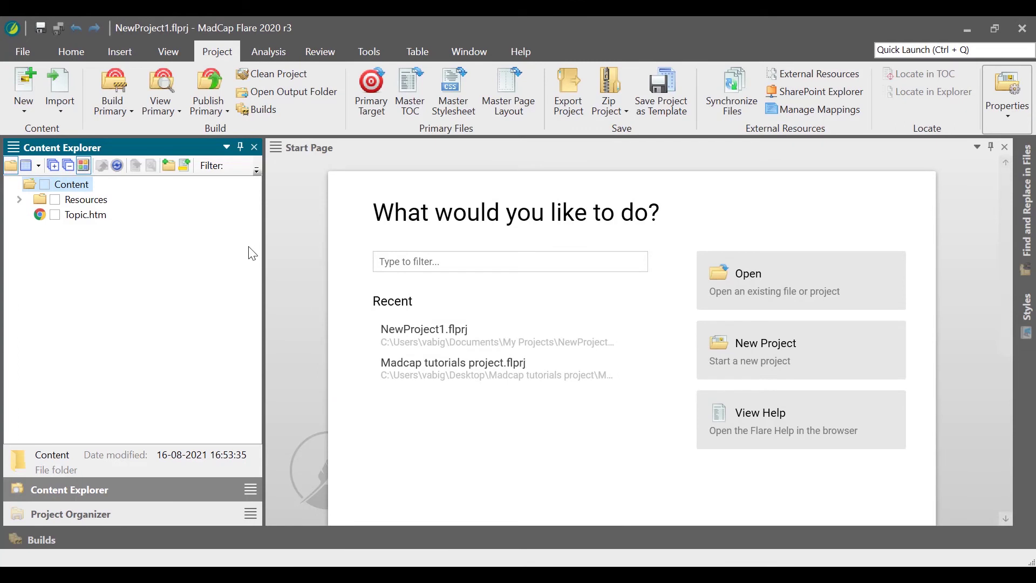
left_click(77, 198)
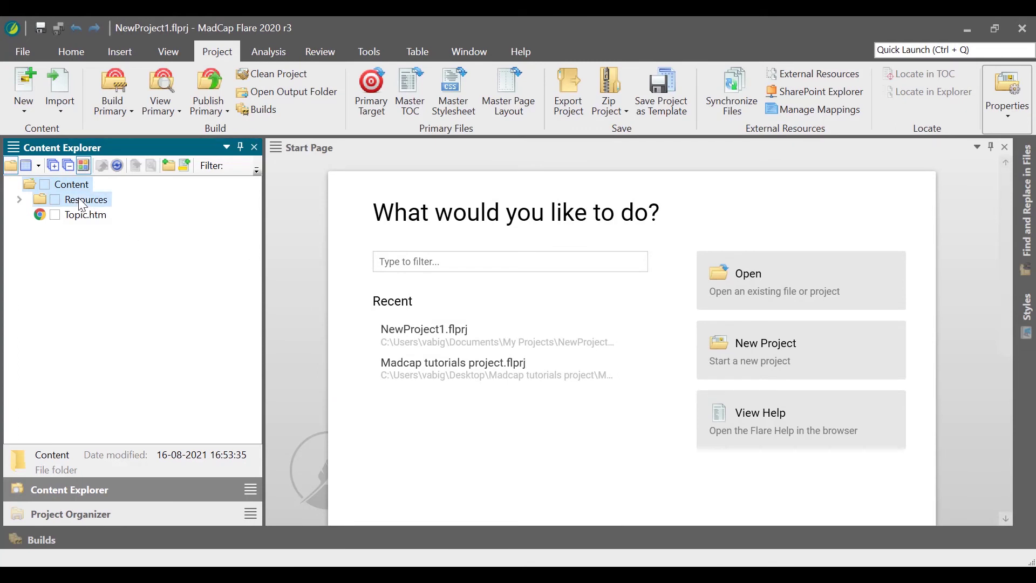
left_click(73, 186)
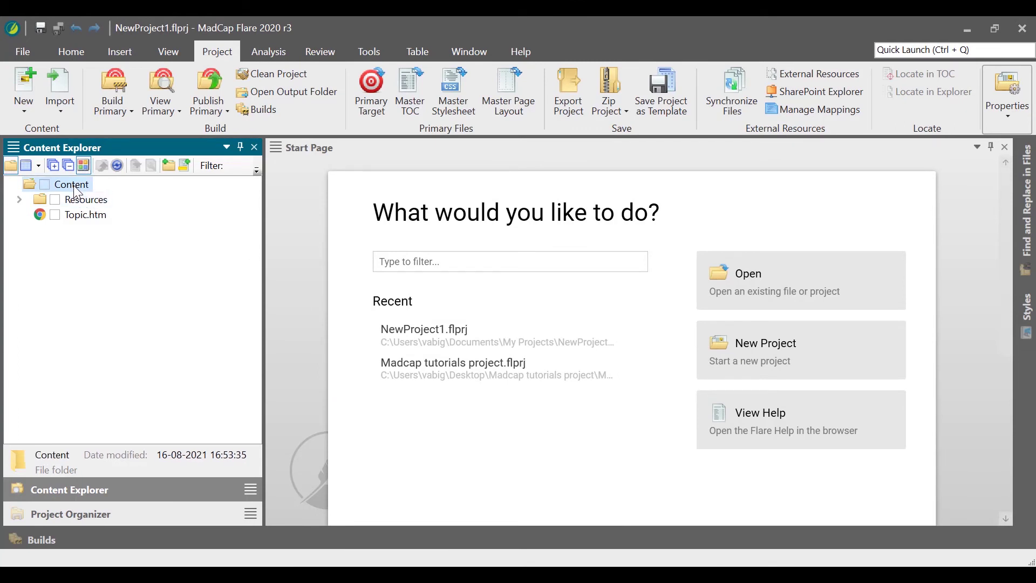
In Add File, try New from existing, then use the NewTopic.htm template and select the NewTopic file name.
left_click(184, 166)
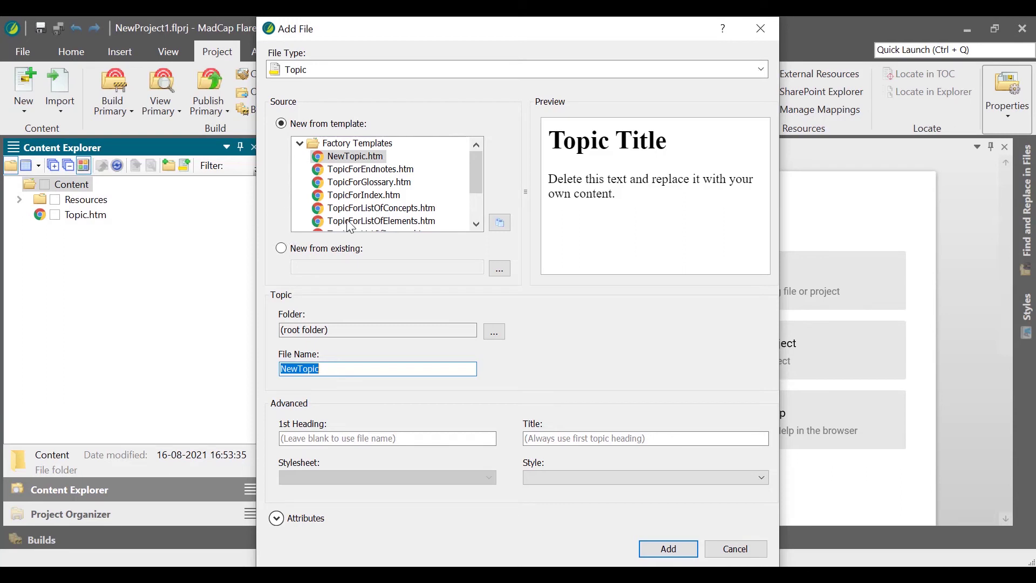
left_click(477, 223)
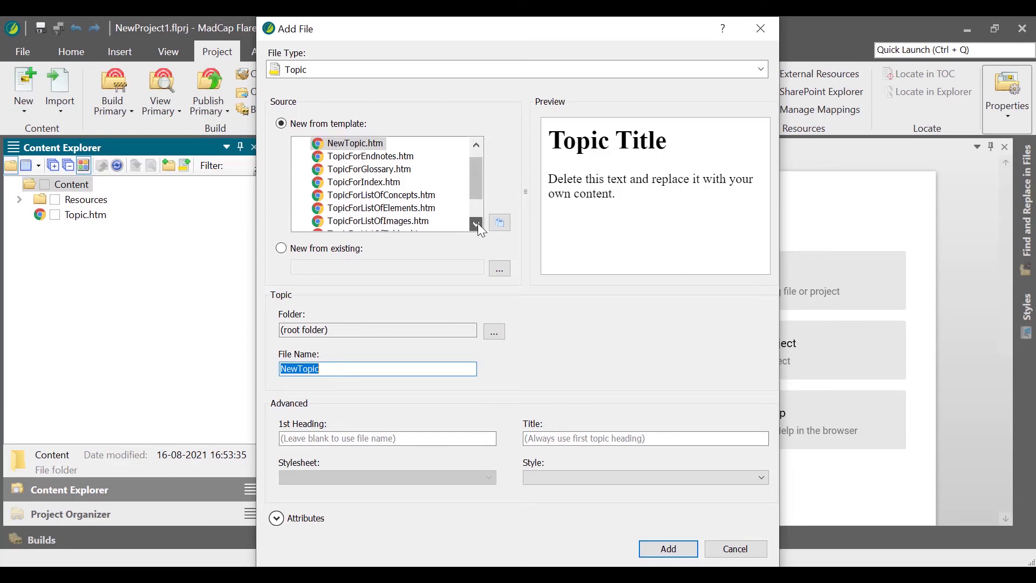
left_click(477, 146)
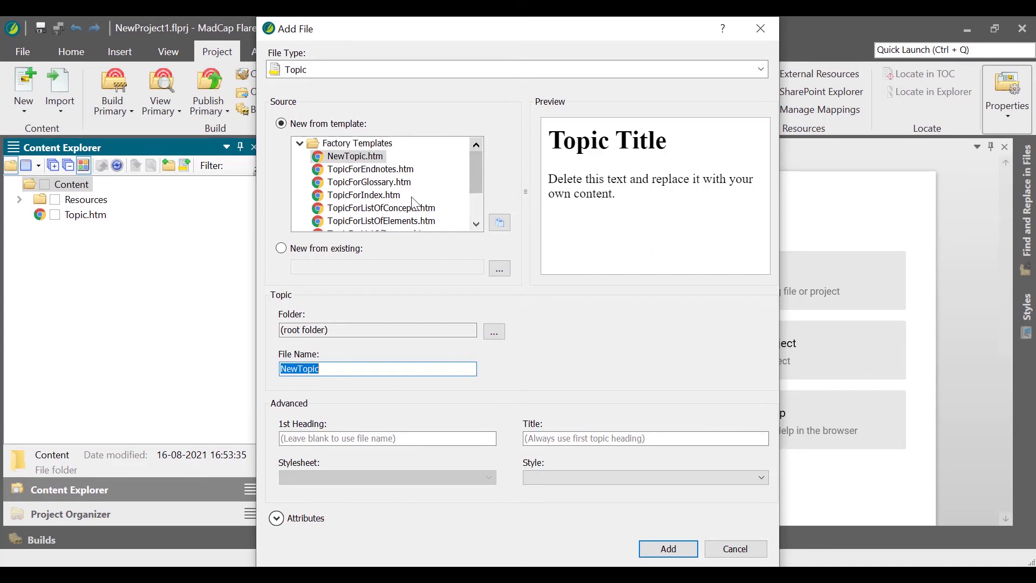
left_click(280, 248)
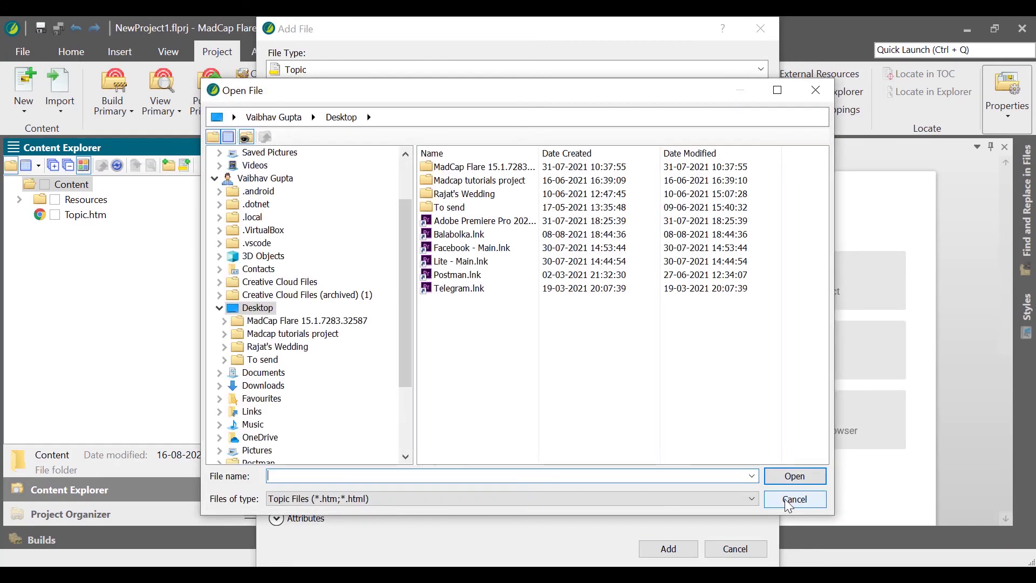
left_click(787, 499)
left_click(282, 124)
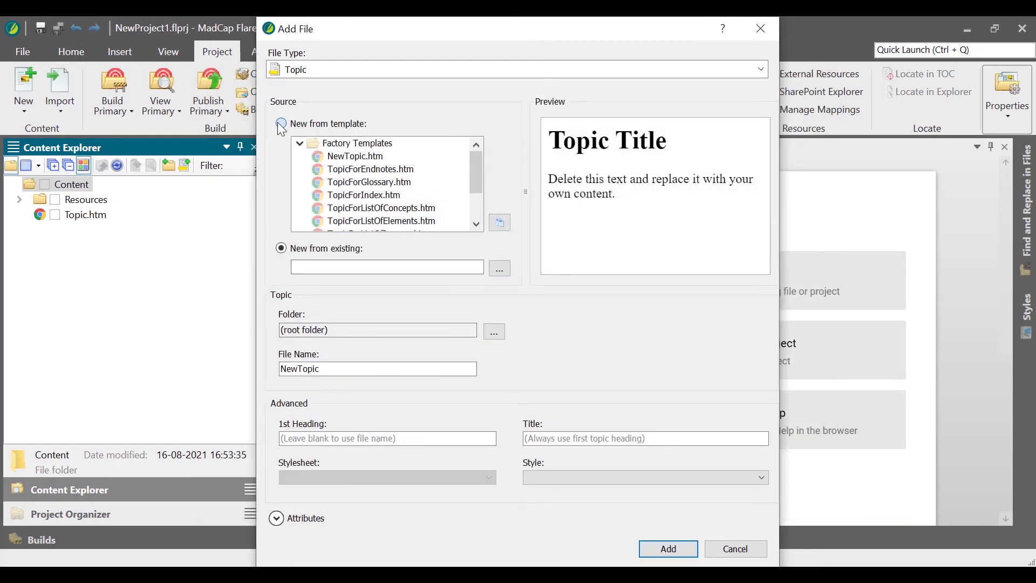
left_click_drag(338, 370, 204, 371)
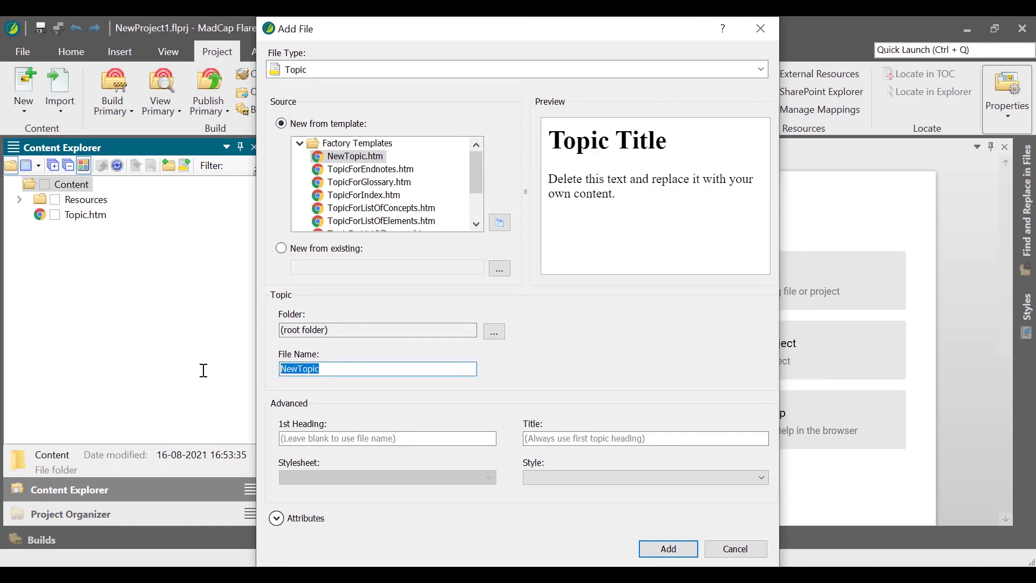
left_click(350, 443)
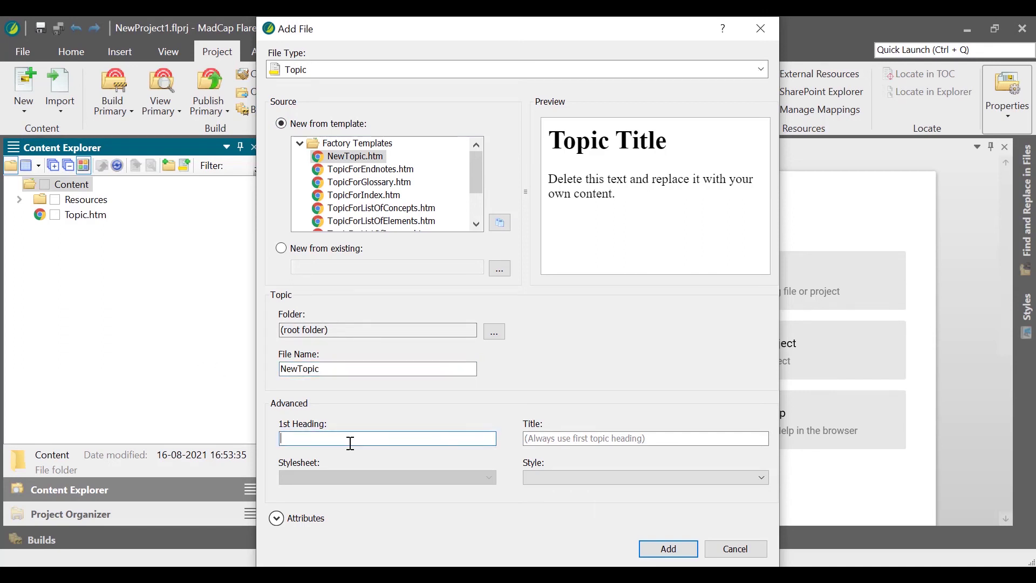
left_click(556, 441)
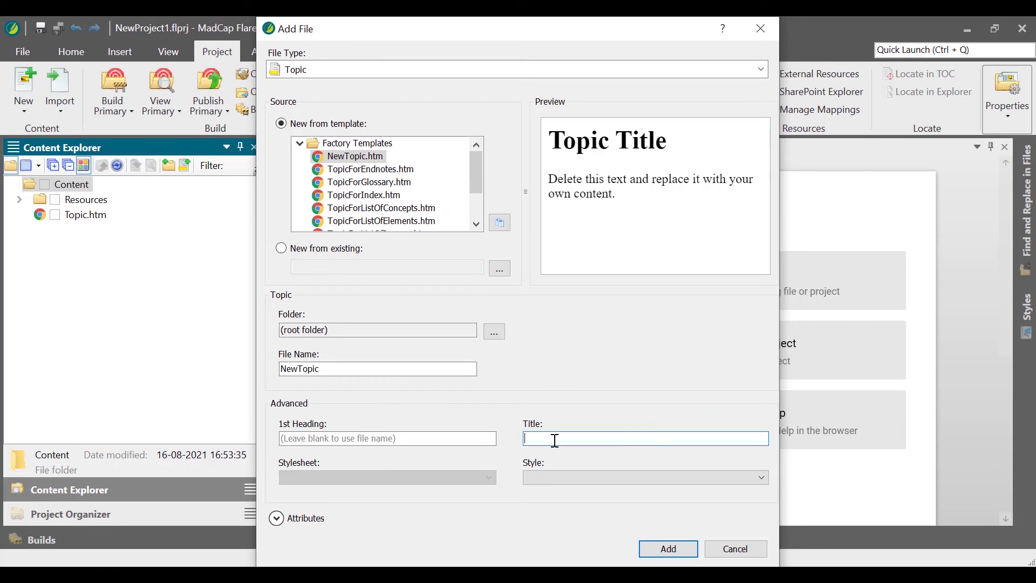
left_click(577, 473)
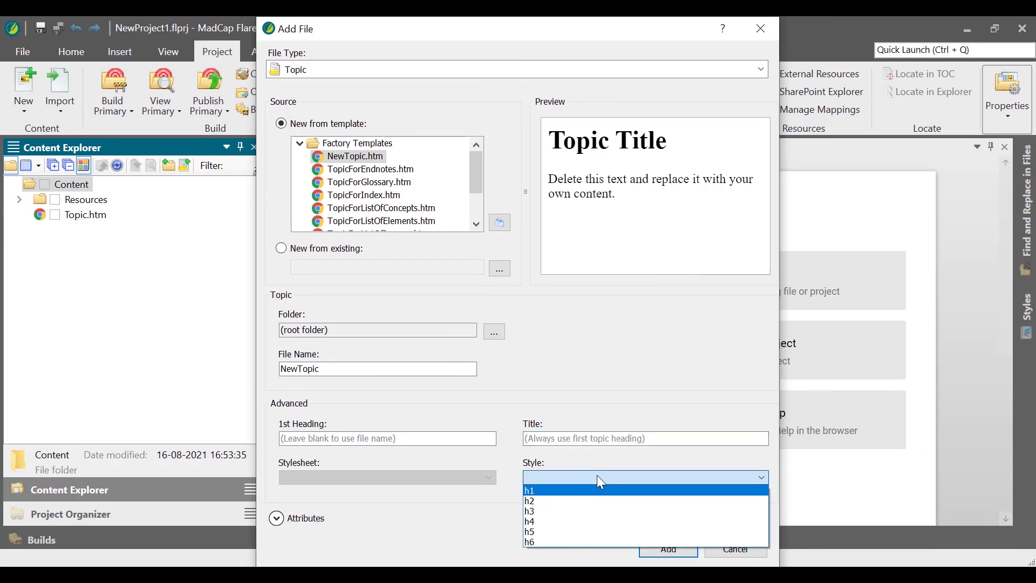
left_click(510, 458)
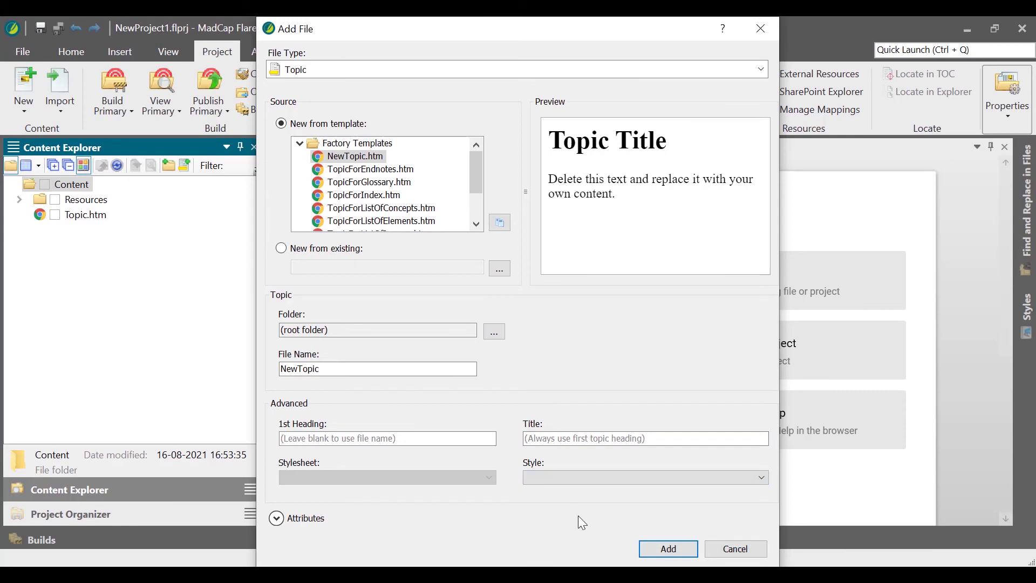
Add NewTopic.htm to Content so it opens in the XML Editor.
left_click(667, 554)
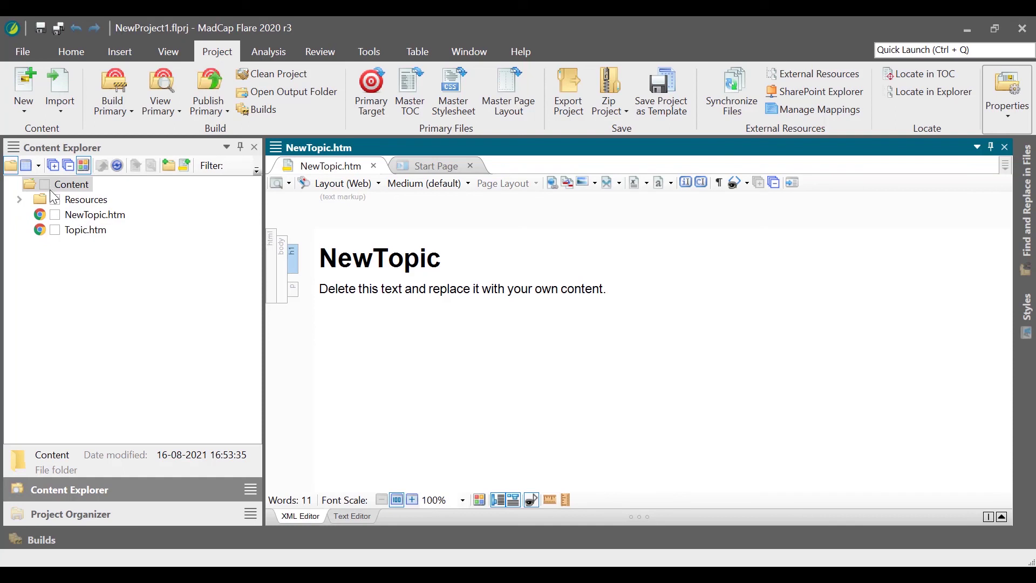
Create NewFolder under Content with the Content Explorer's New Folder button.
right_click(76, 189)
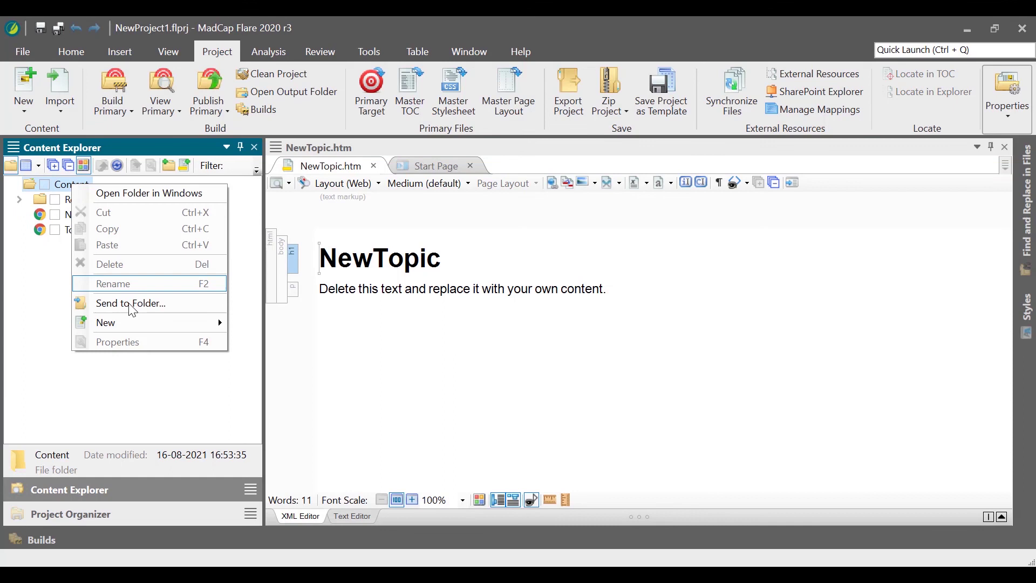
mouse_move(131, 321)
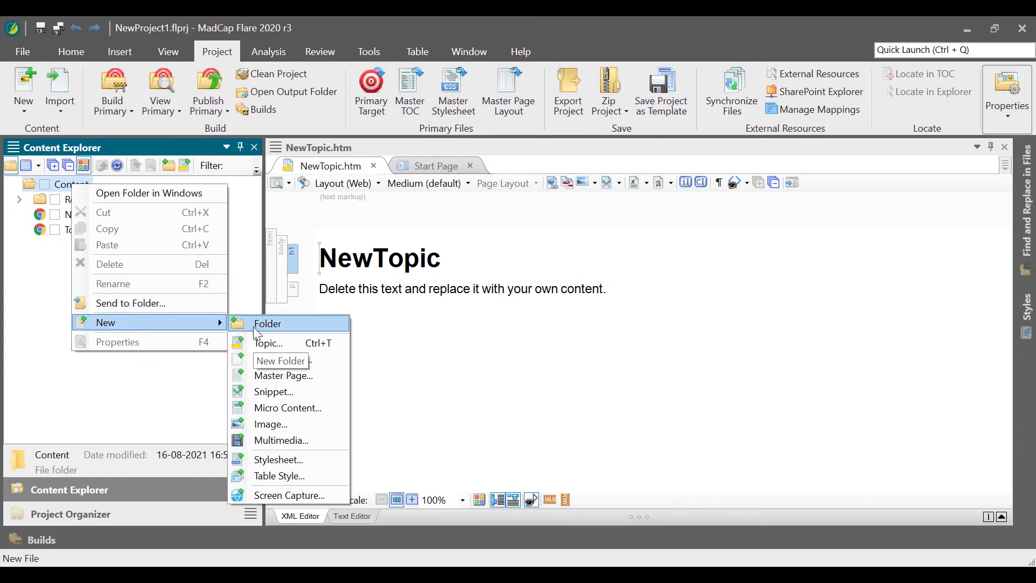
left_click(138, 380)
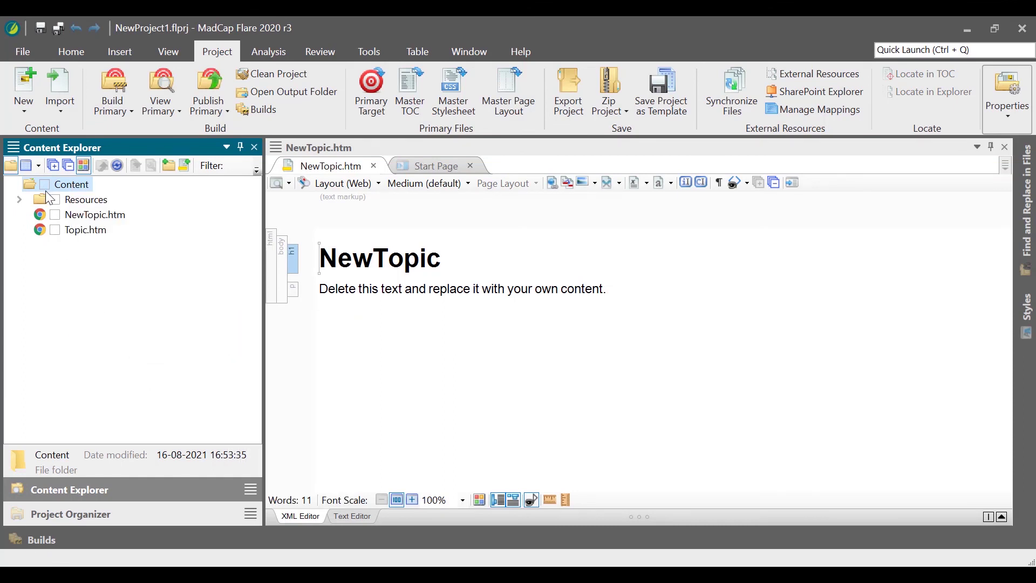
left_click(172, 171)
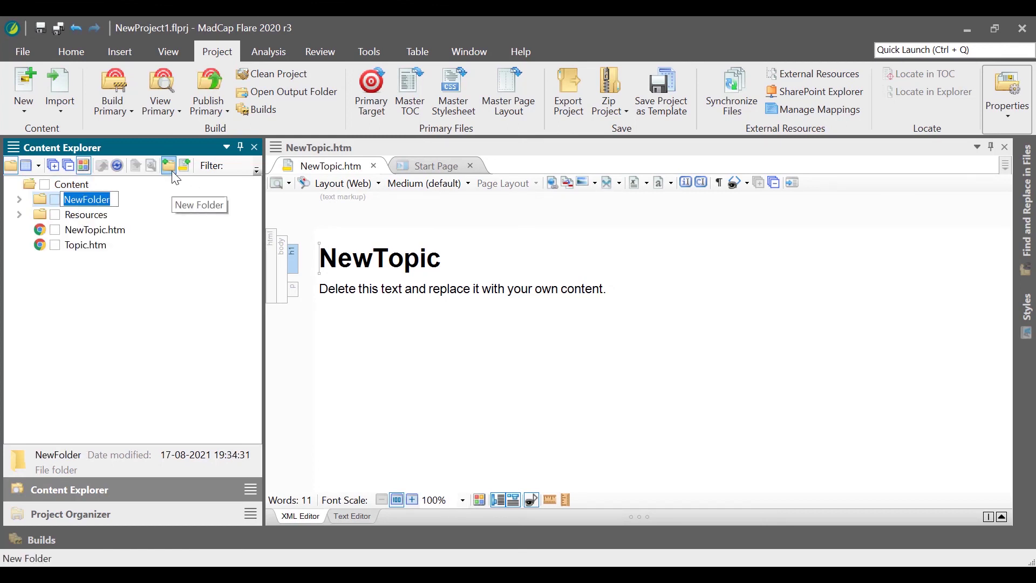